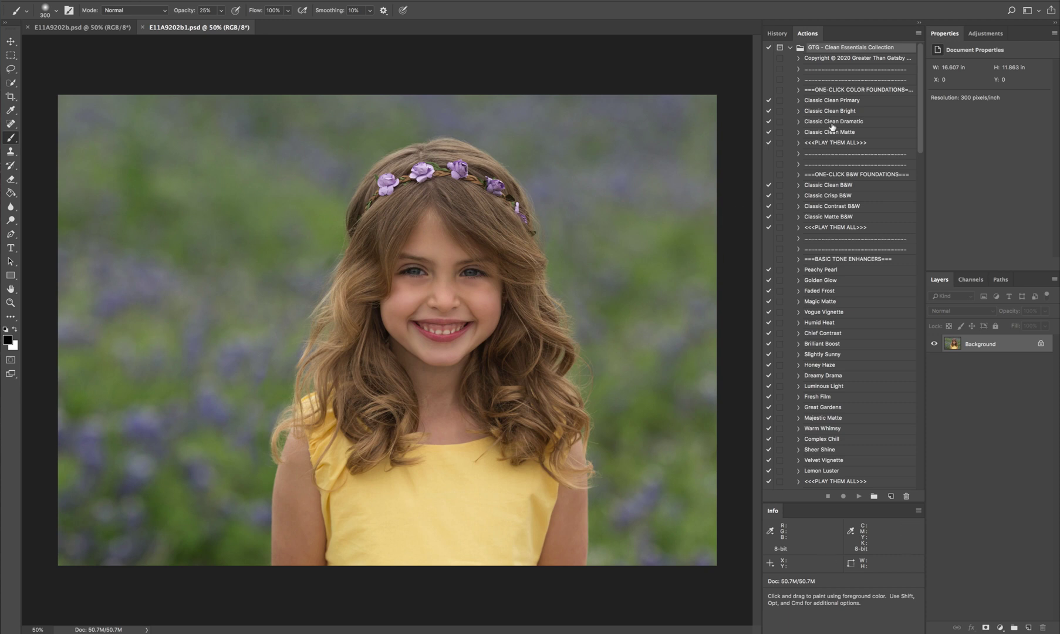
# Run the Classic Clean Primary action and set its new group to 50% opacity
pyautogui.click(838, 103)
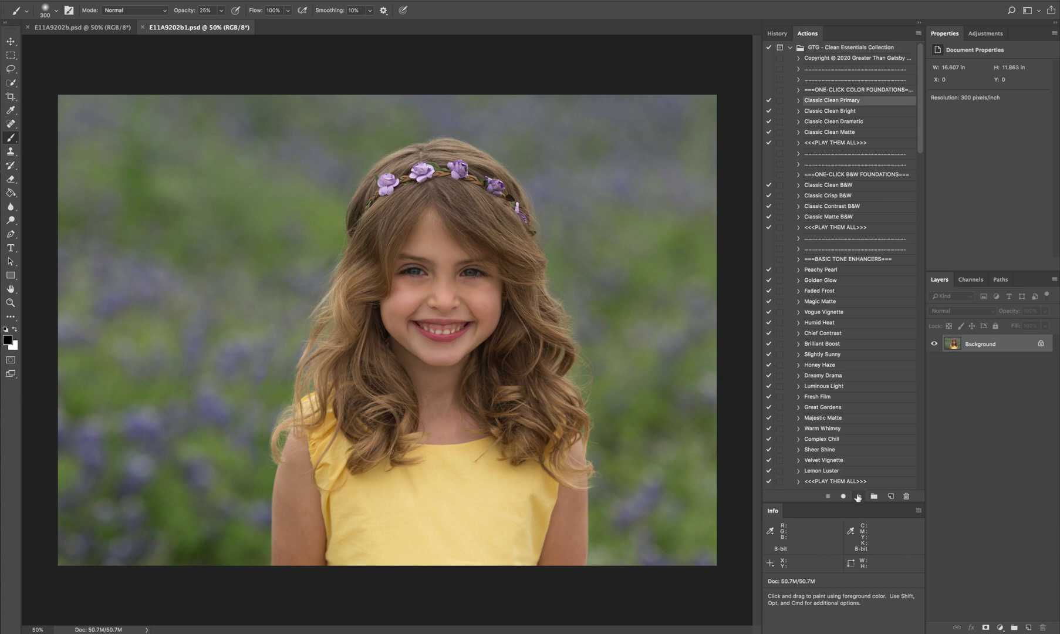
pyautogui.click(858, 496)
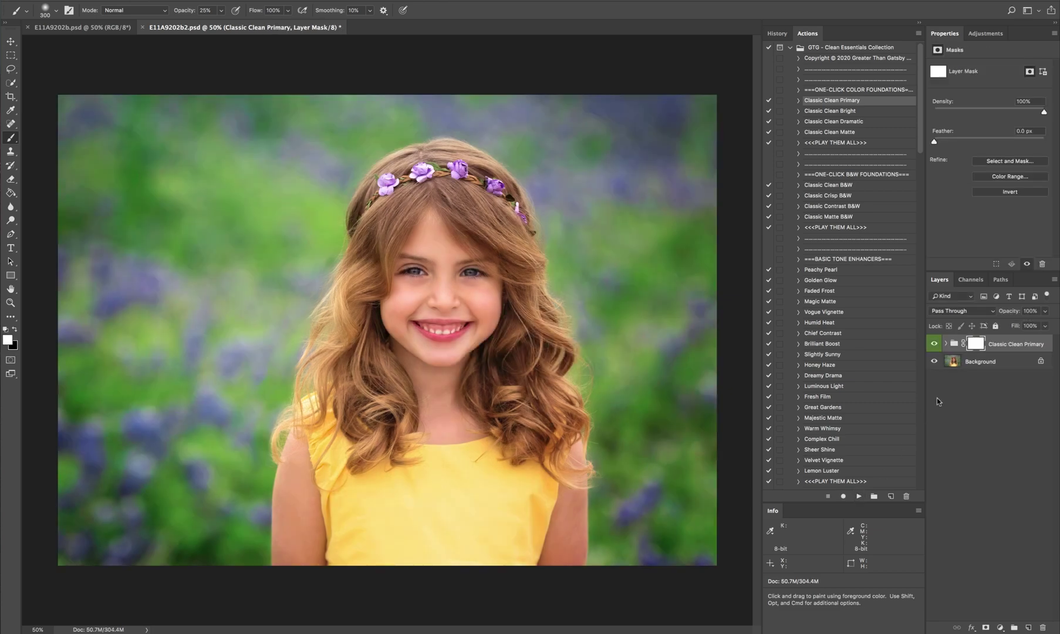
pyautogui.click(1045, 325)
pyautogui.moveTo(1046, 326); pyautogui.dragTo(1022, 327)
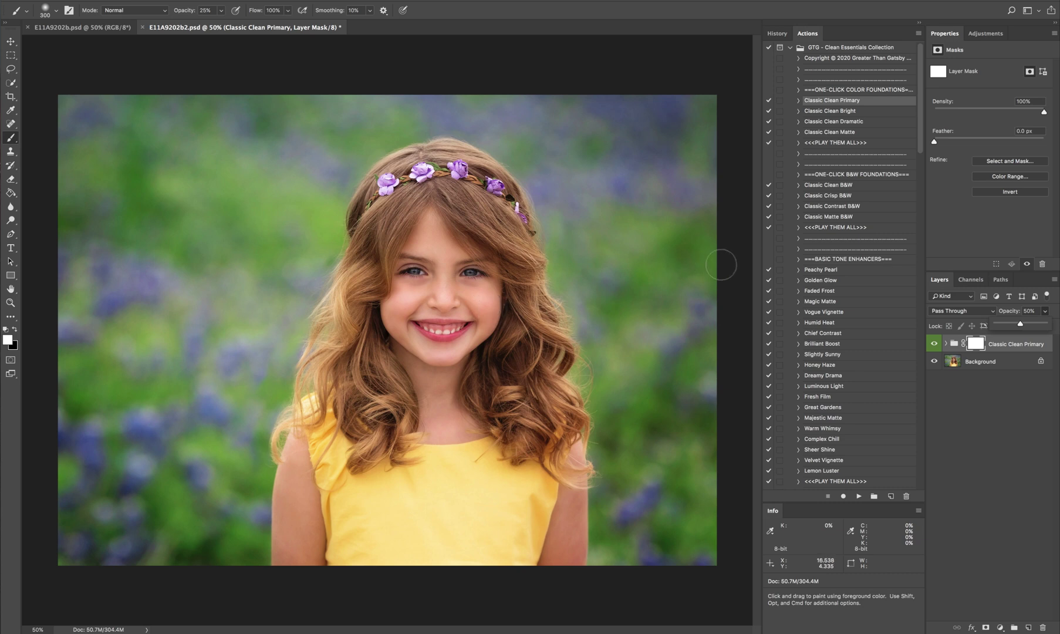
# Play the Faded Frost action and lower its group's opacity to 30%
pyautogui.click(819, 290)
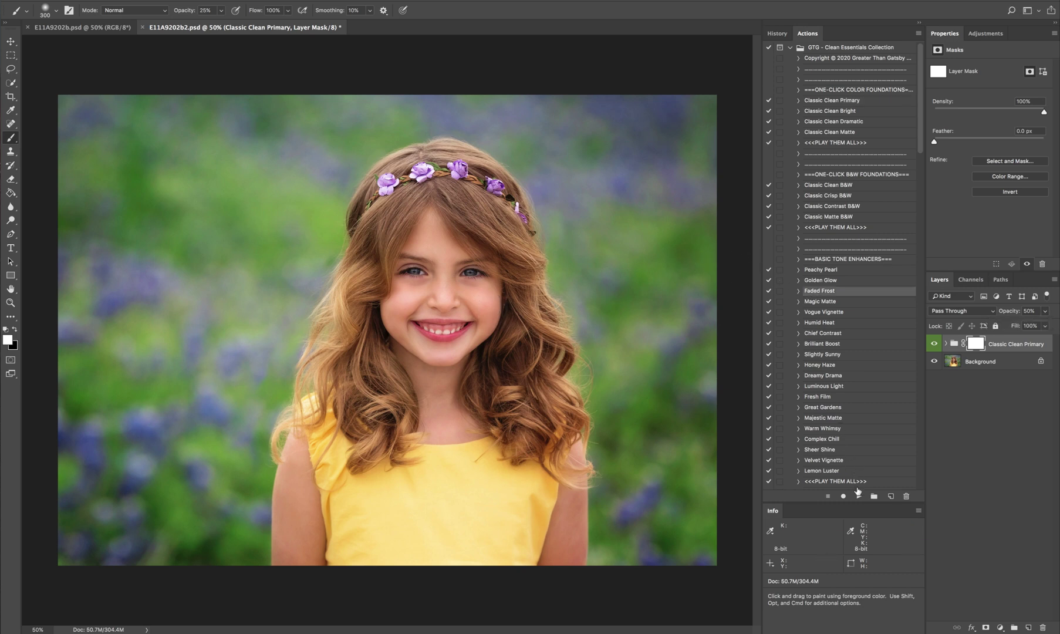
pyautogui.click(858, 497)
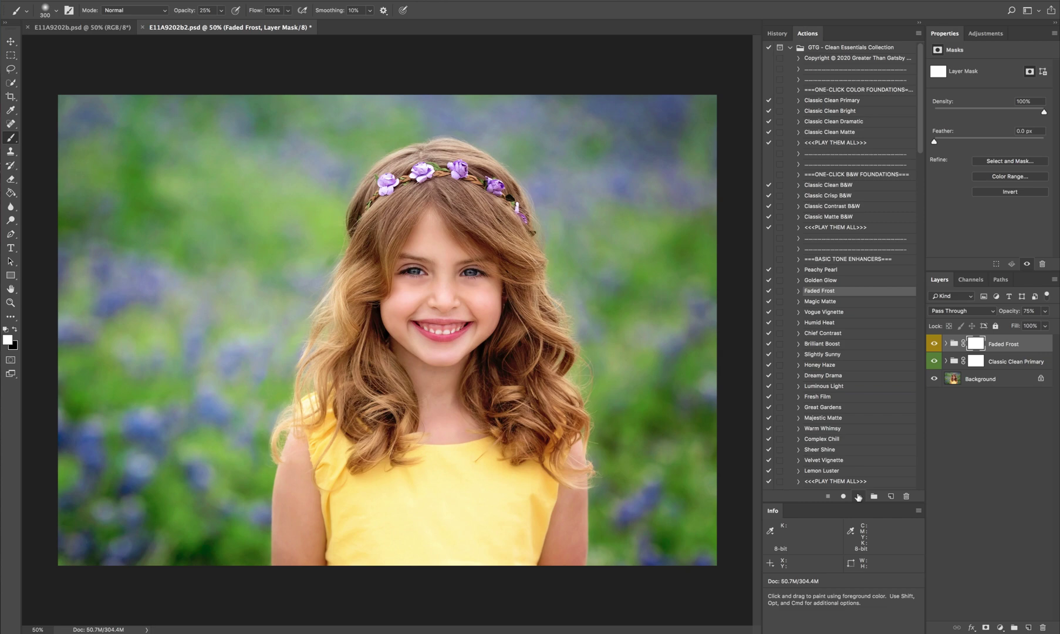
pyautogui.click(1045, 311)
pyautogui.moveTo(1041, 325); pyautogui.dragTo(1020, 327)
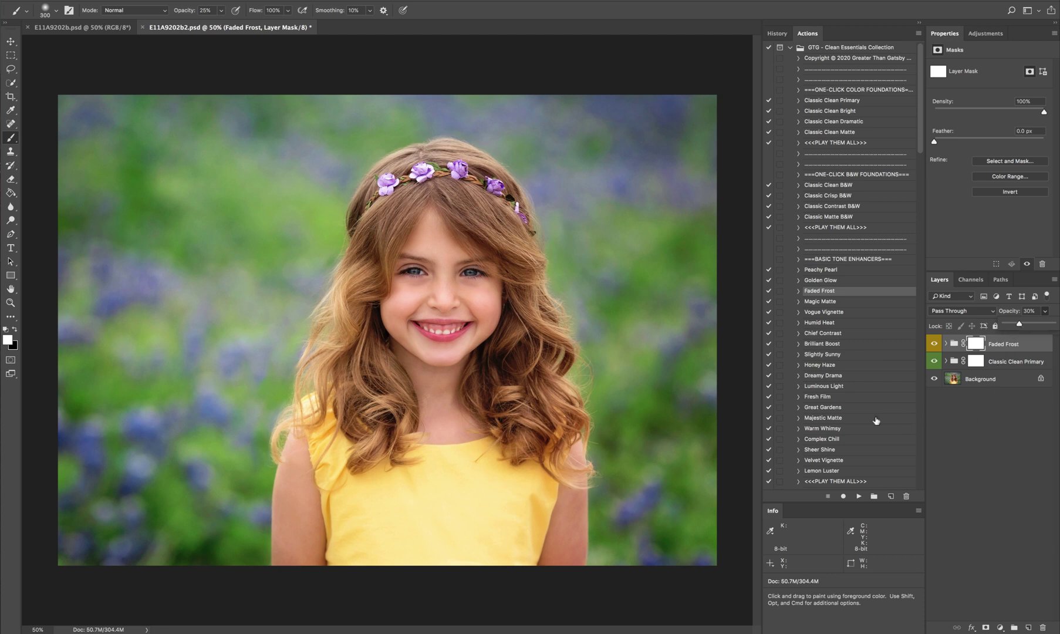
# Apply the Great Gardens action and reduce its group opacity to 40%
pyautogui.click(824, 409)
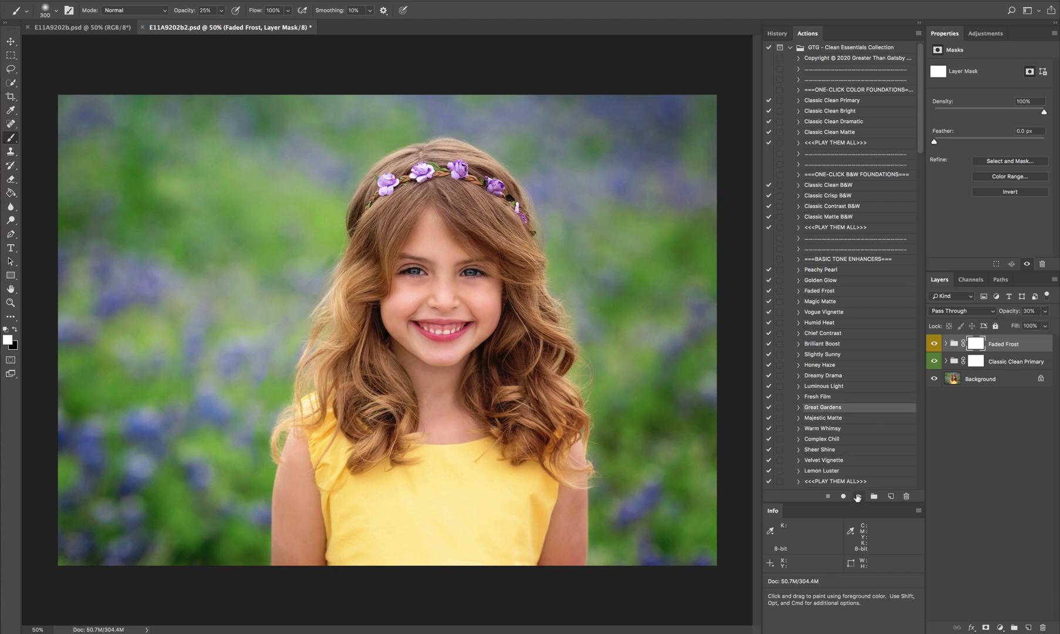
pyautogui.click(859, 496)
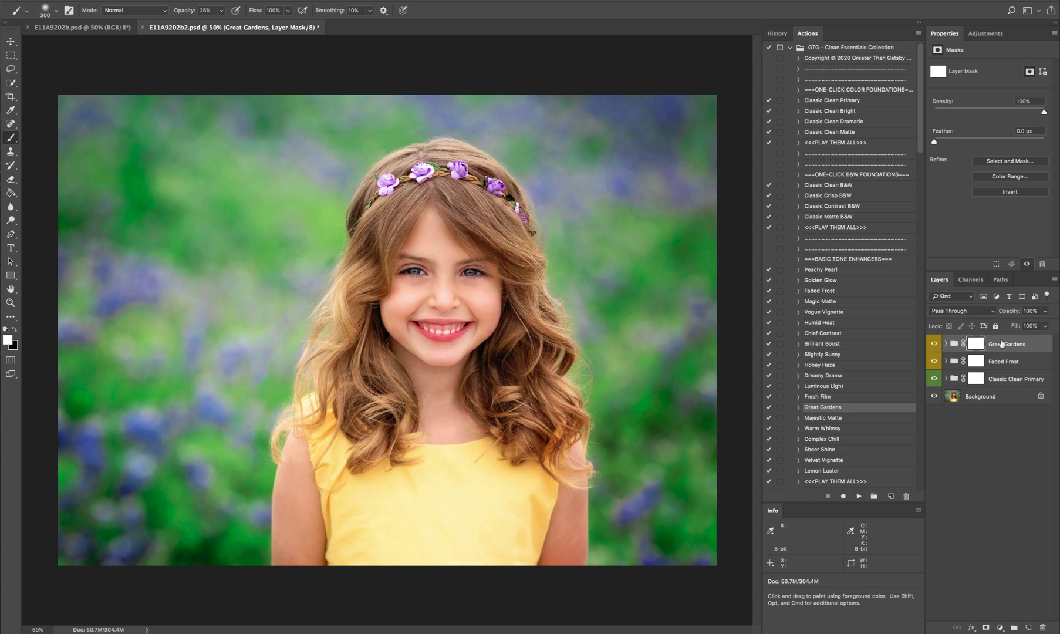
pyautogui.click(1046, 312)
pyautogui.moveTo(1045, 321); pyautogui.dragTo(1024, 328)
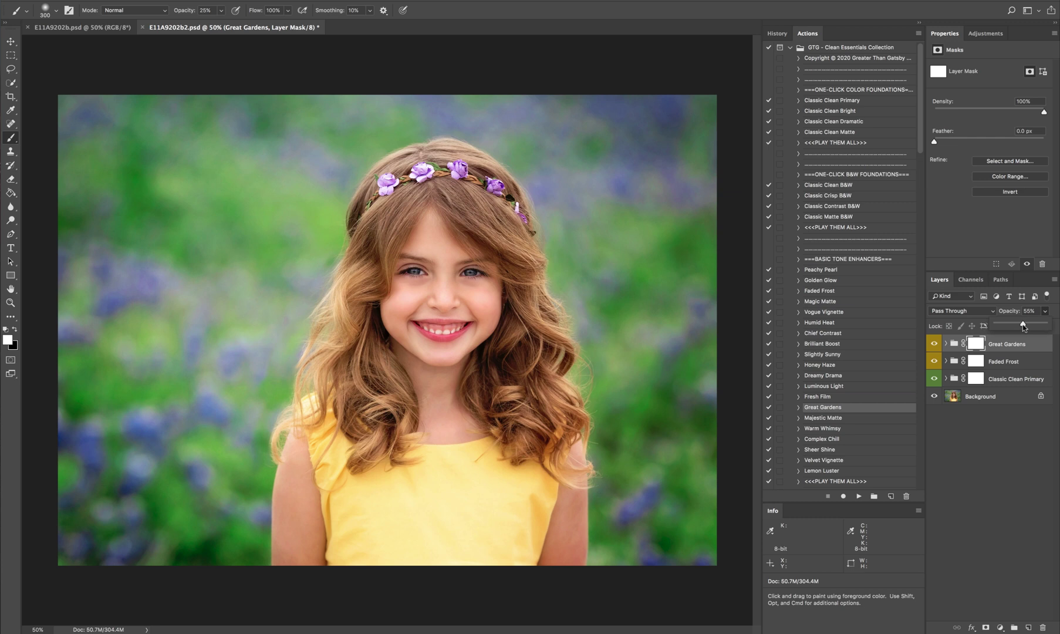
pyautogui.moveTo(1024, 327); pyautogui.dragTo(1016, 327)
pyautogui.scroll(-5, 890, 416)
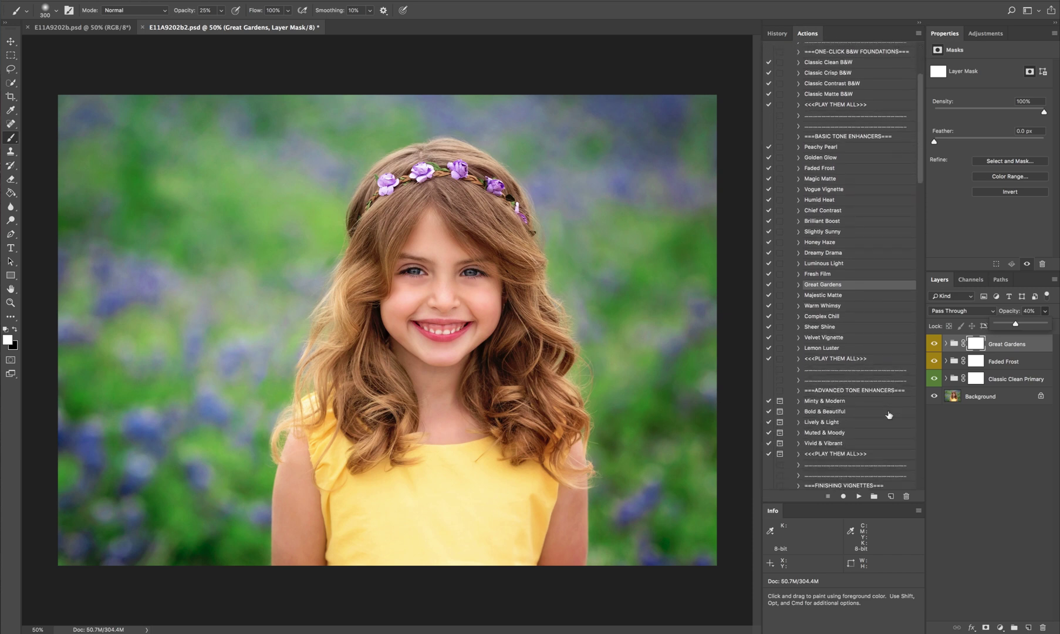
pyautogui.scroll(-6, 889, 415)
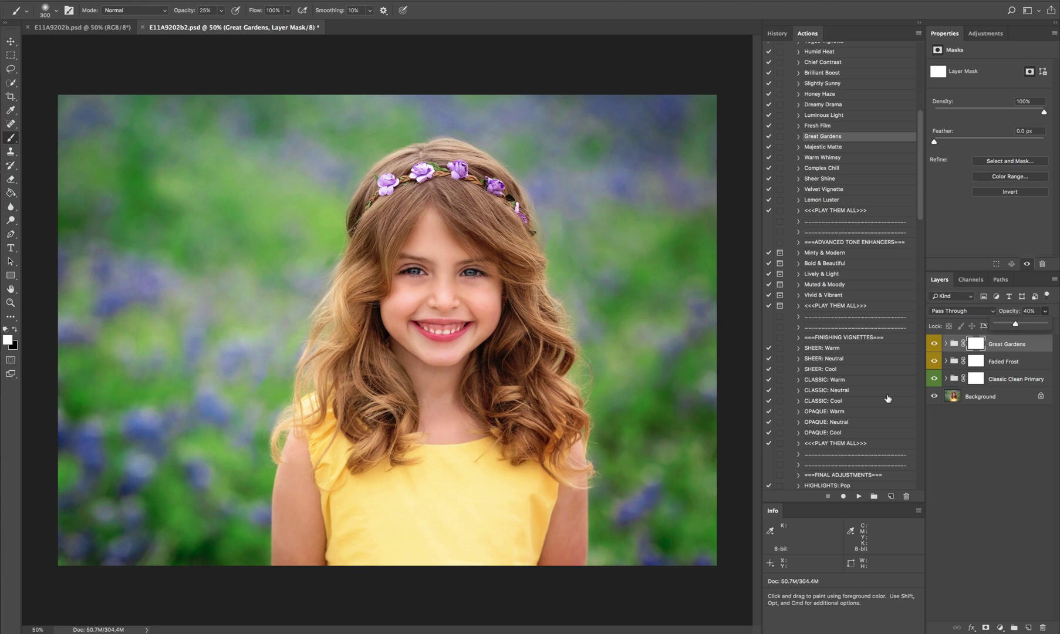
pyautogui.scroll(-2, 889, 398)
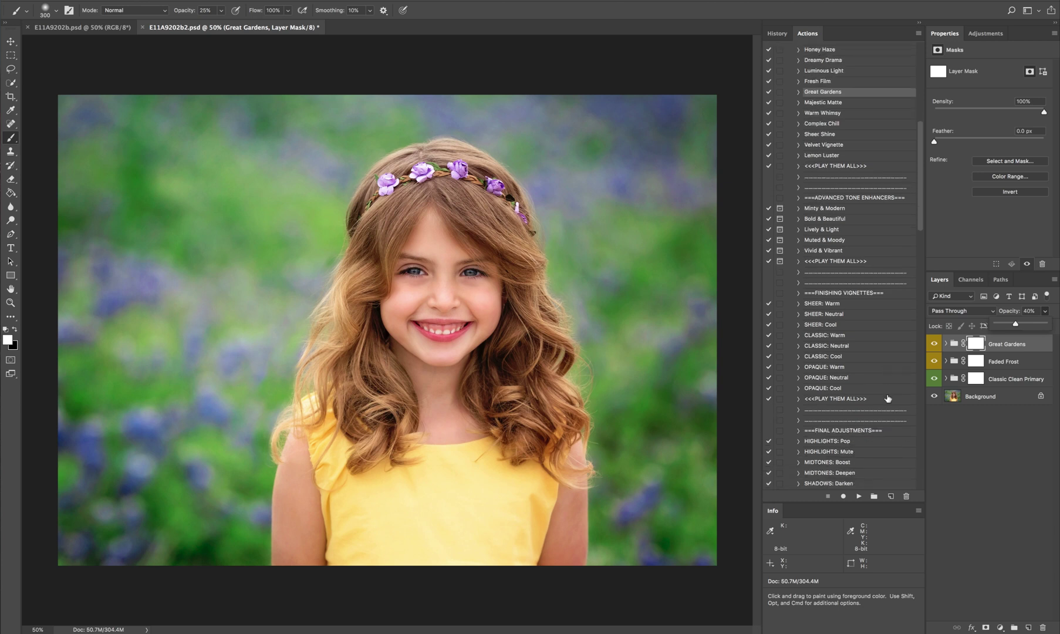
pyautogui.scroll(-6, 888, 399)
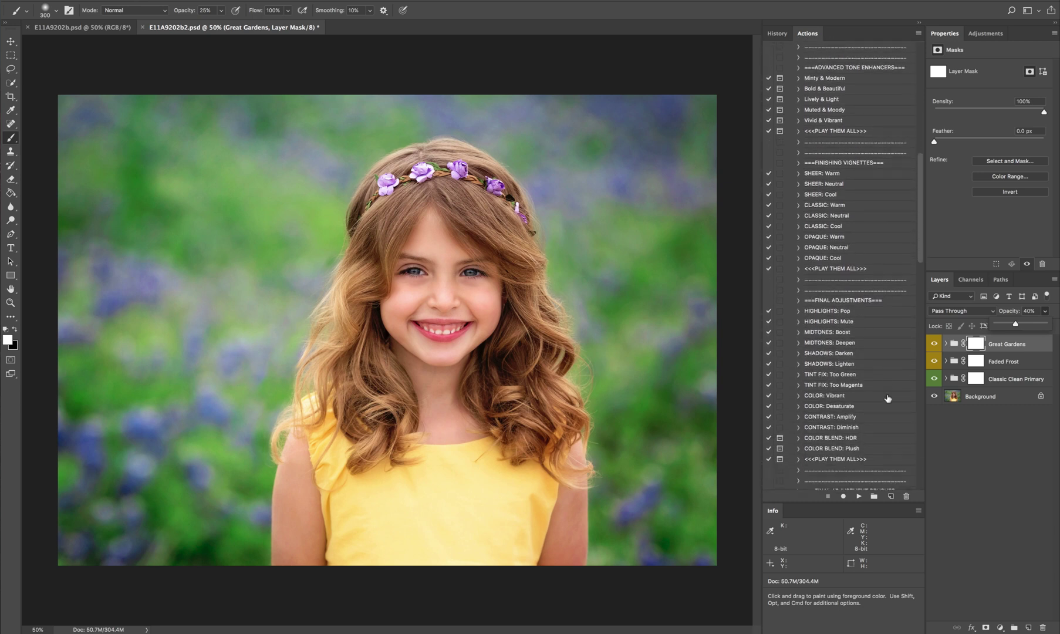
pyautogui.scroll(-1, 888, 398)
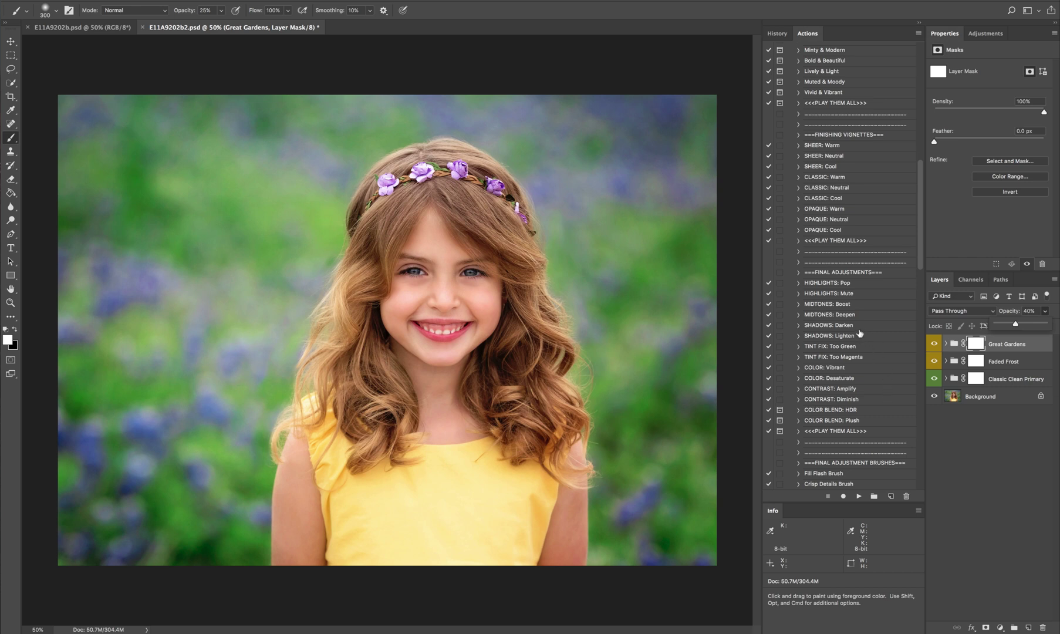
# Play the MIDTONES: Deepen action and drop its group's opacity to 20%
pyautogui.click(831, 316)
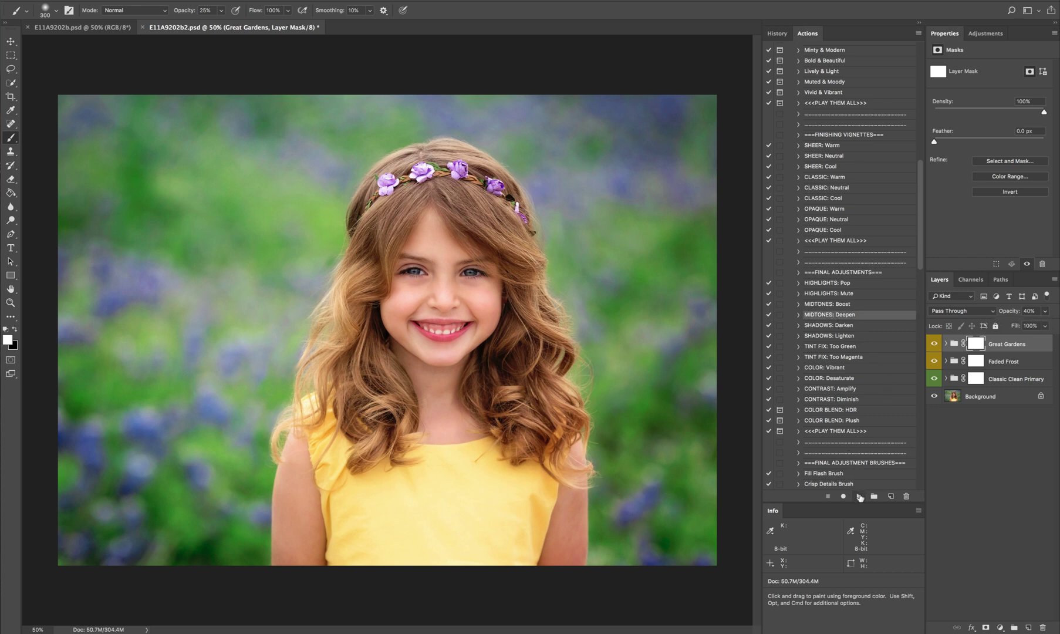
pyautogui.click(859, 496)
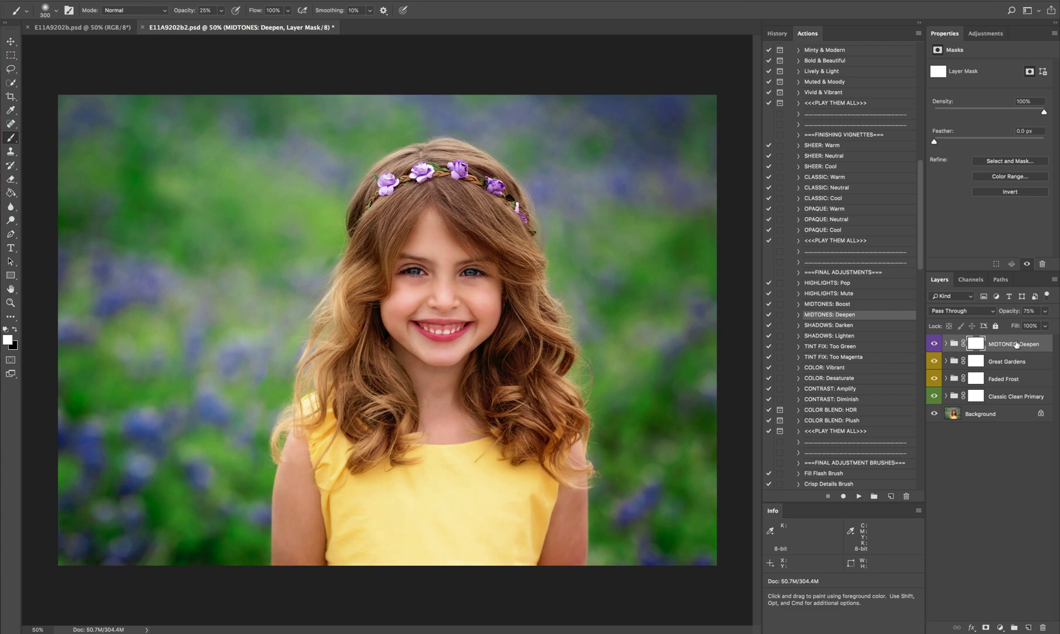
pyautogui.click(1045, 311)
pyautogui.moveTo(1043, 325); pyautogui.dragTo(1015, 326)
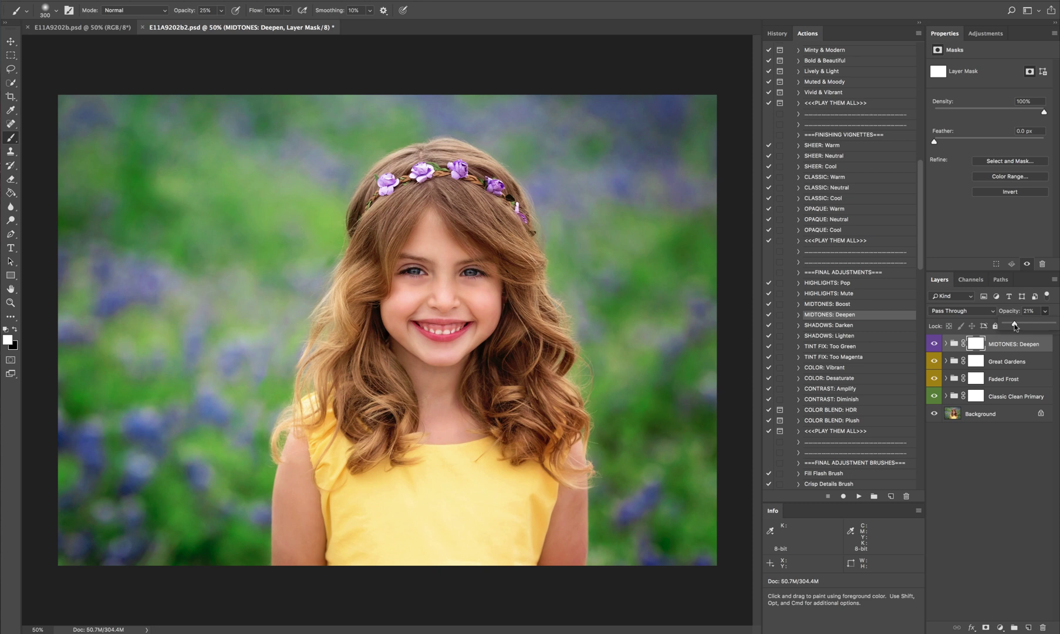
pyautogui.moveTo(1015, 326); pyautogui.dragTo(1014, 326)
# Apply the TINT FIX: Too Green action and lower its group opacity to about 7%
pyautogui.click(838, 347)
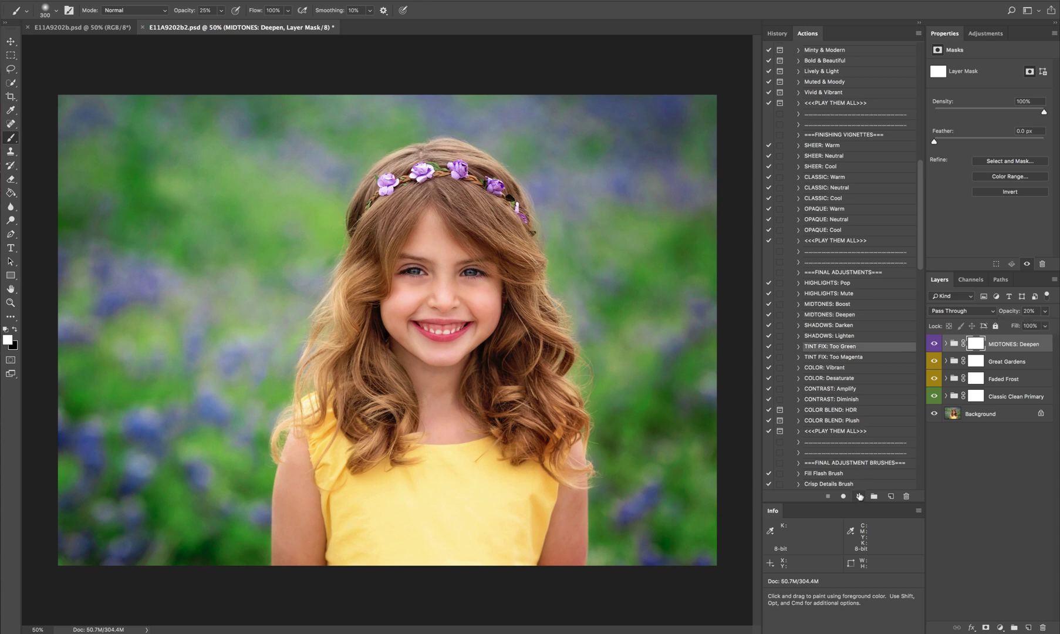
pyautogui.click(859, 496)
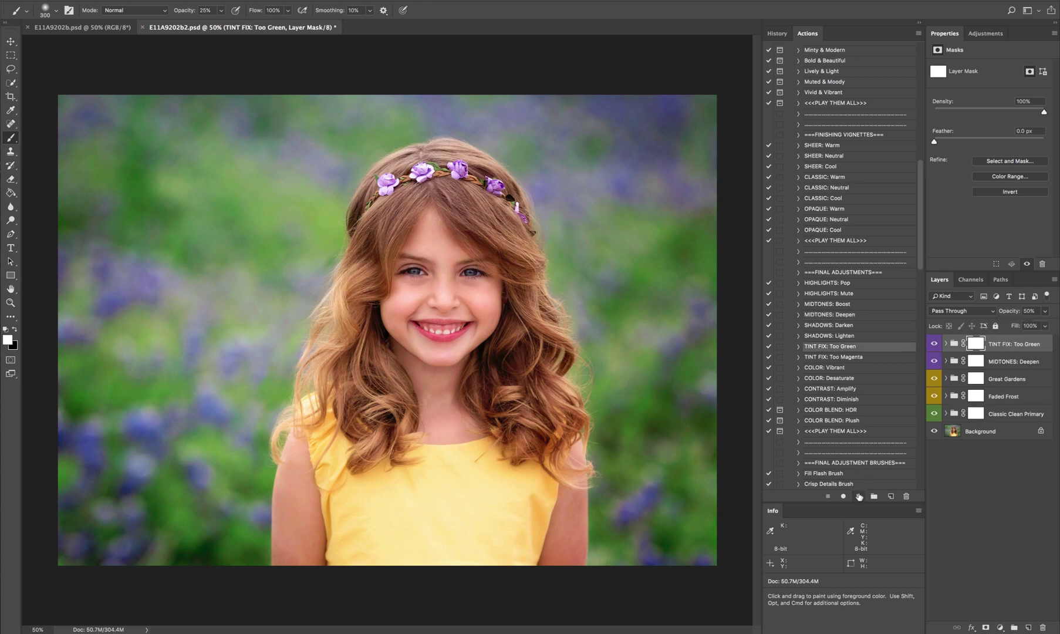
pyautogui.click(1045, 311)
pyautogui.moveTo(1030, 325); pyautogui.dragTo(1009, 325)
pyautogui.moveTo(1009, 325); pyautogui.dragTo(1007, 325)
# Run COLOR BLEND: HDR, accepting the flatten warning, and enlarge the brush to 900
pyautogui.click(846, 414)
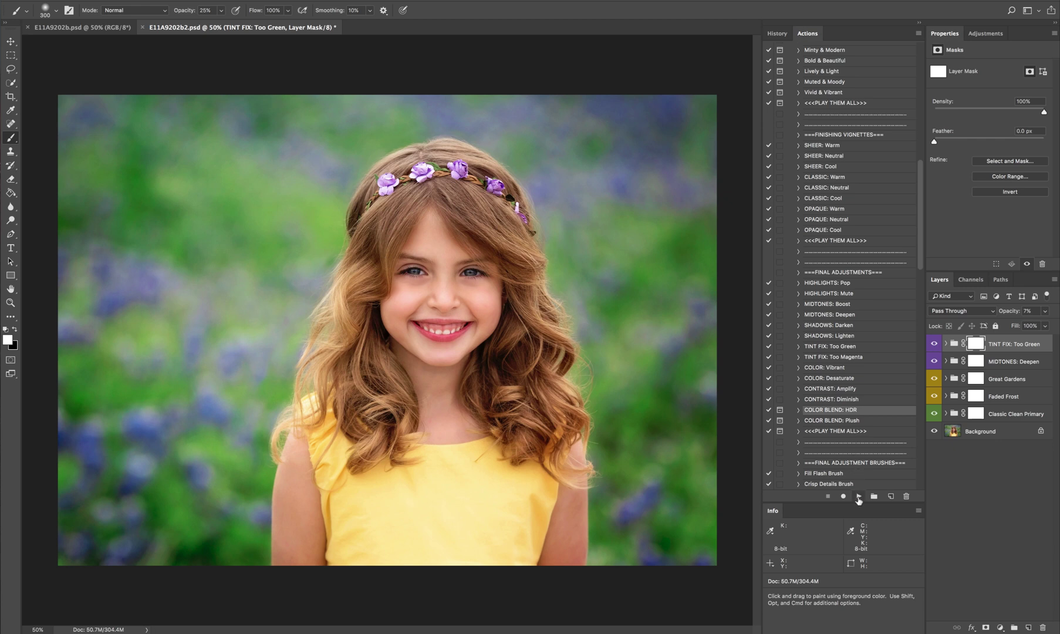
pyautogui.click(859, 497)
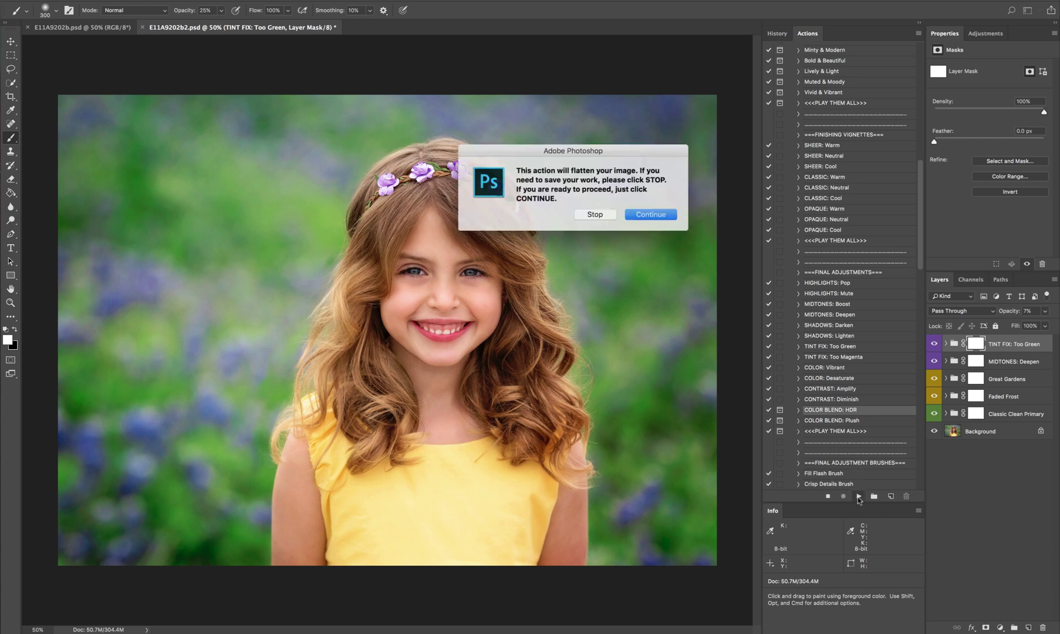
pyautogui.click(650, 213)
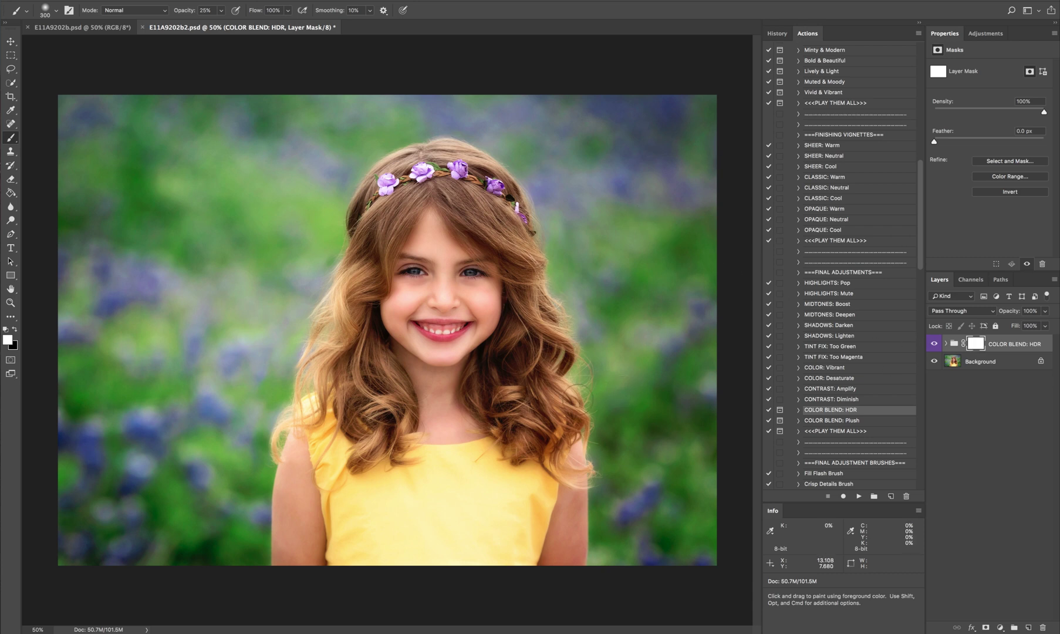
pyautogui.press(']')
pyautogui.press(']')
pyautogui.press(']')
pyautogui.press(']')
pyautogui.press(']')
pyautogui.press(']')
# With a black, 48%-opacity, size-600 brush, mask the HDR effect on both sides of the girl
pyautogui.click(14, 329)
pyautogui.click(221, 11)
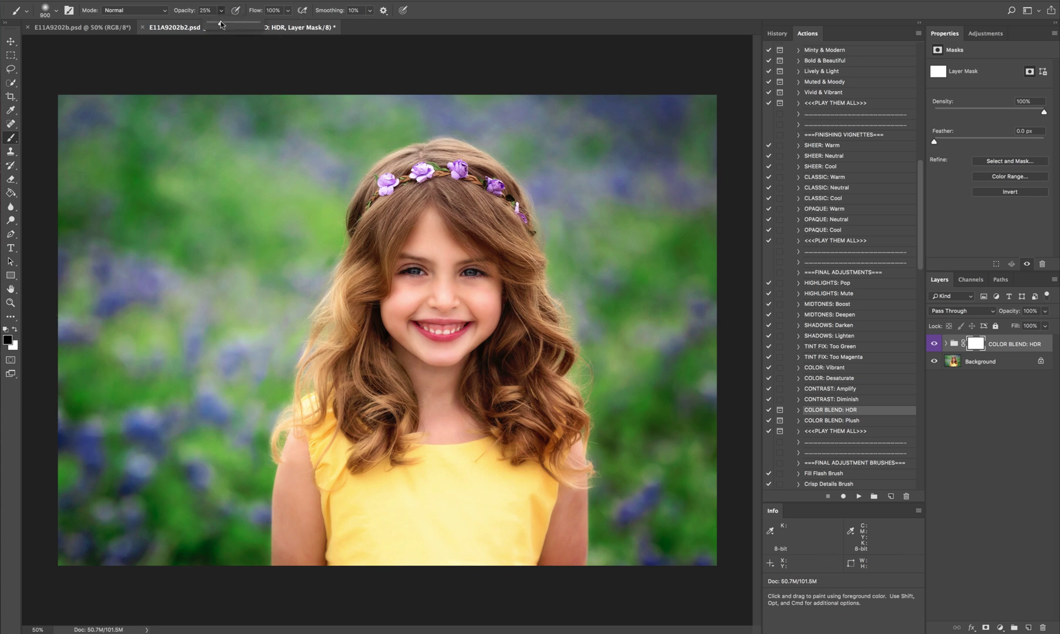
pyautogui.moveTo(221, 23); pyautogui.dragTo(233, 23)
pyautogui.press(']')
pyautogui.press(']')
pyautogui.press(']')
pyautogui.press('[')
pyautogui.press('[')
pyautogui.press('[')
pyautogui.press('[')
pyautogui.press('[')
pyautogui.press('[')
pyautogui.moveTo(509, 379)
pyautogui.mouseDown()
pyautogui.moveTo(522, 343)
pyautogui.moveTo(525, 411)
pyautogui.moveTo(518, 361)
pyautogui.mouseUp()
pyautogui.moveTo(379, 405); pyautogui.dragTo(370, 399)
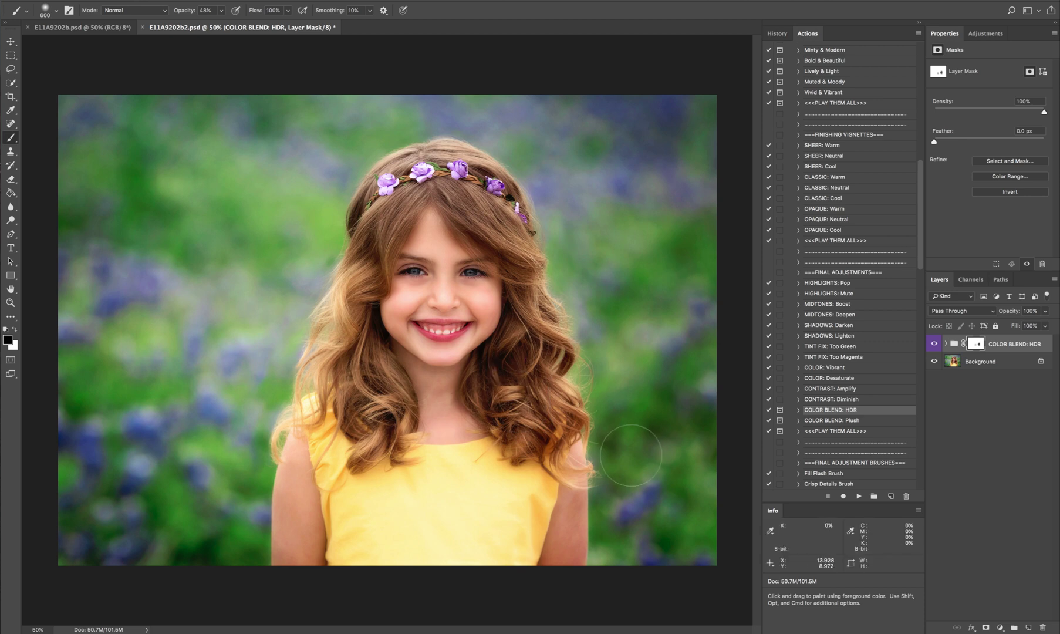
# Toggle the HDR layer's visibility to compare before/after, then shrink the brush to 100
pyautogui.click(934, 345)
pyautogui.click(934, 344)
pyautogui.click(934, 344)
pyautogui.click(935, 345)
pyautogui.press('[')
pyautogui.press('[')
pyautogui.press('[')
pyautogui.press('[')
pyautogui.press('[')
# Run the Fill Flash Brush action and enlarge the brush to 700
pyautogui.scroll(-5, 834, 441)
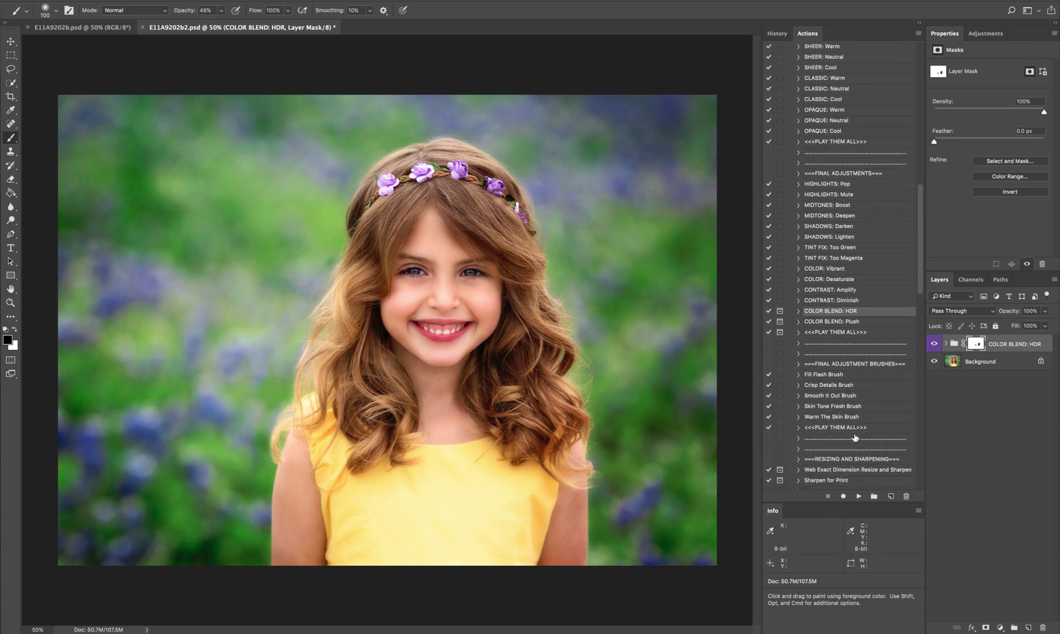
pyautogui.click(825, 376)
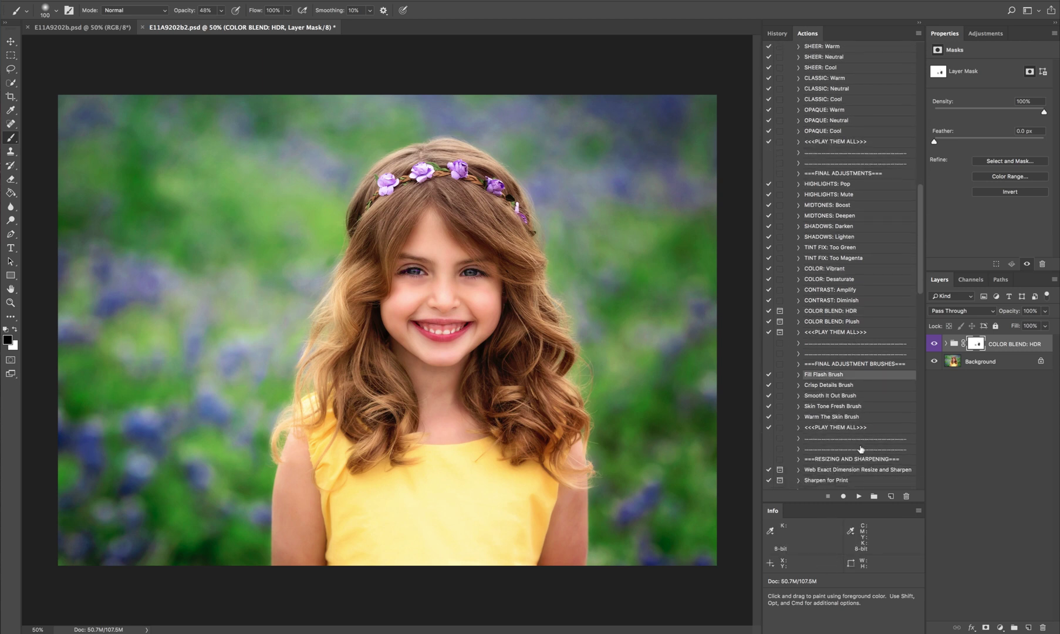
pyautogui.click(858, 496)
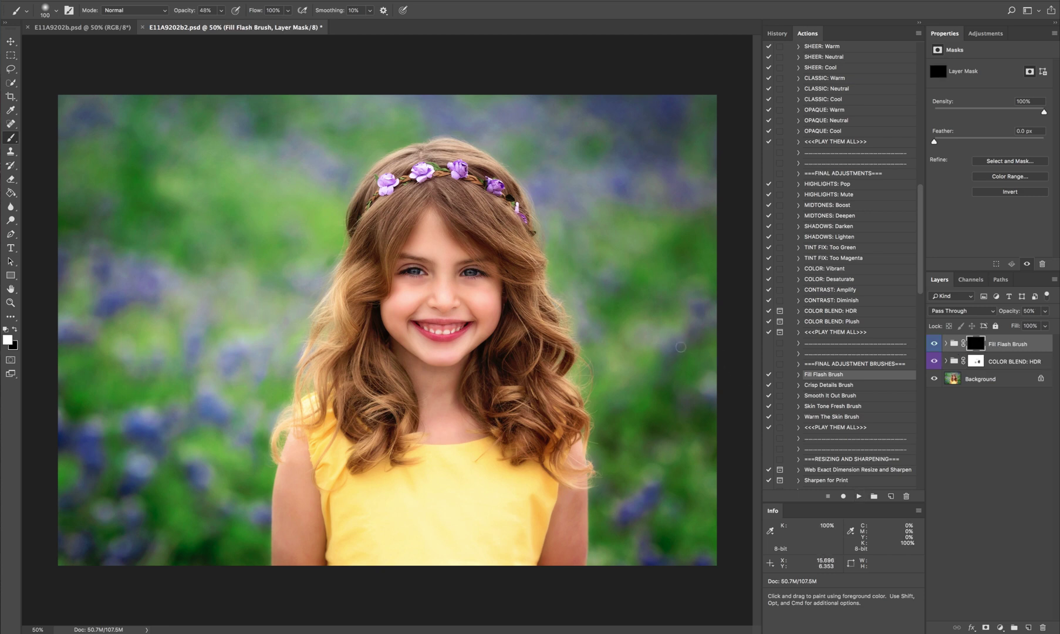
pyautogui.press(']')
pyautogui.press(']')
pyautogui.press(']')
pyautogui.press(']')
pyautogui.press(']')
pyautogui.press(']')
pyautogui.press(']')
# Paint fill flash over the left shoulder and right arm, then select the Crisp Details Brush action
pyautogui.moveTo(442, 404)
pyautogui.mouseDown()
pyautogui.moveTo(418, 376)
pyautogui.moveTo(414, 408)
pyautogui.mouseUp()
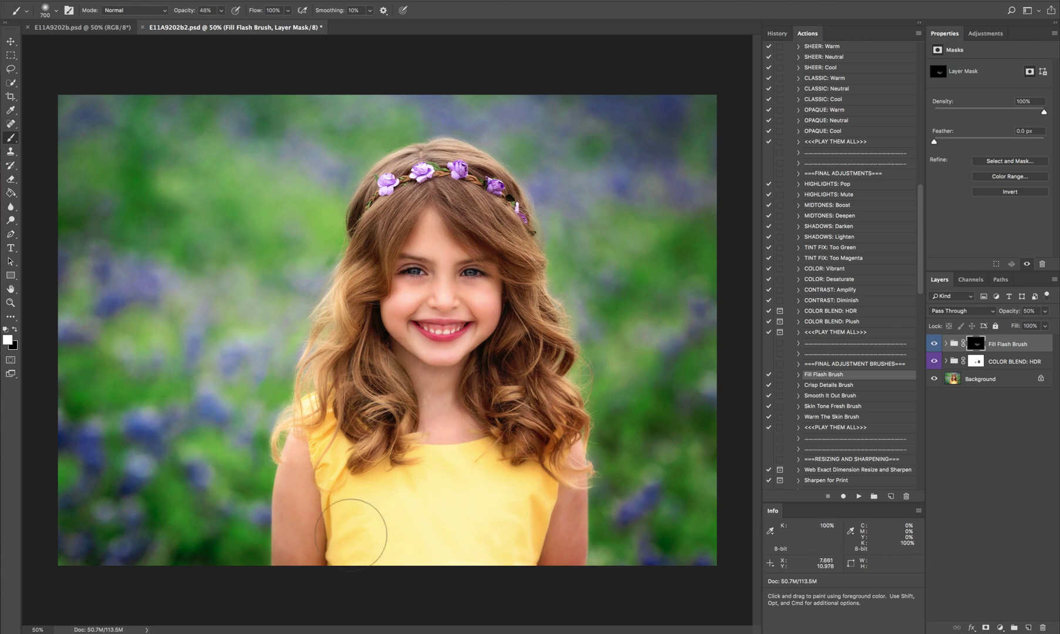
pyautogui.press(']')
pyautogui.press(']')
pyautogui.press(']')
pyautogui.click(306, 545)
pyautogui.click(572, 546)
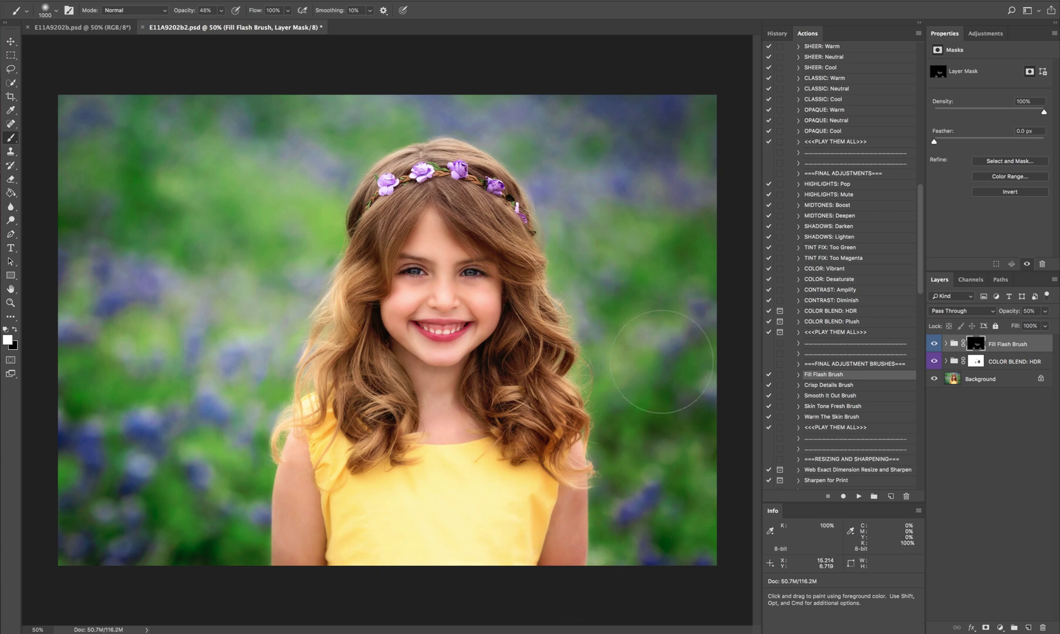
pyautogui.click(822, 387)
# Play Crisp Details Brush and paint it over both eyes with a size-90 brush
pyautogui.click(860, 497)
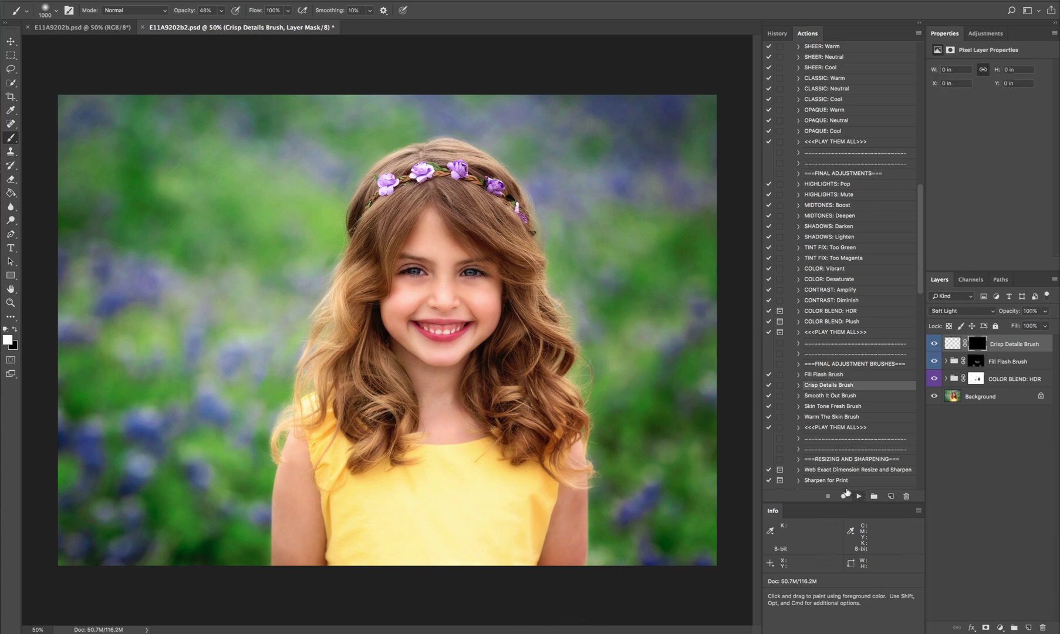
pyautogui.press('[')
pyautogui.press('[')
pyautogui.press('[')
pyautogui.press('[')
pyautogui.press('[')
pyautogui.press('[')
pyautogui.press('[')
pyautogui.press('[')
pyautogui.press('[')
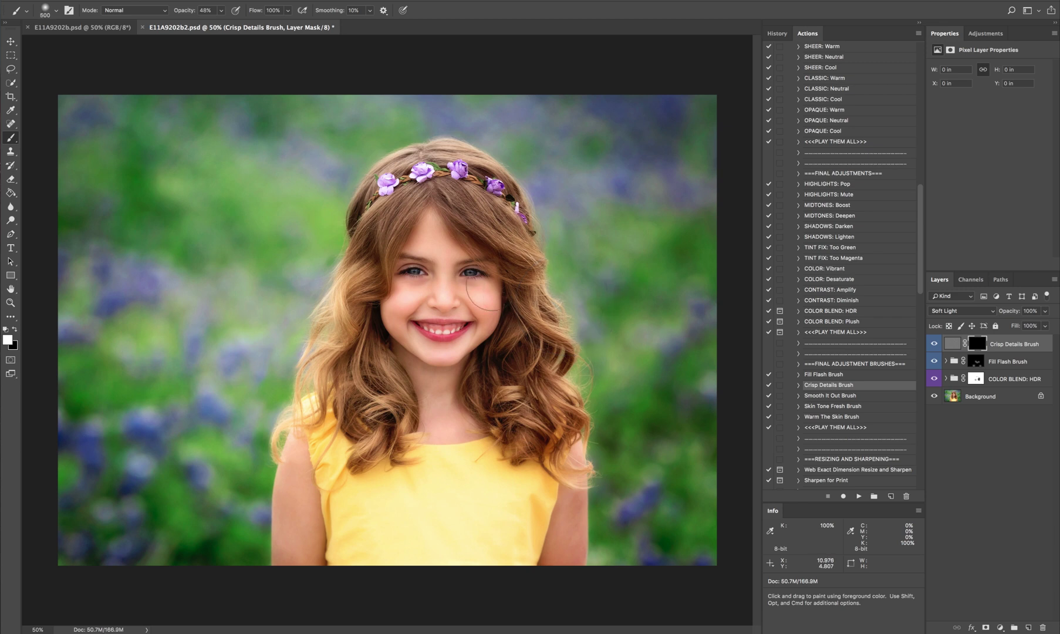
pyautogui.press('[')
pyautogui.press('[')
pyautogui.press('[')
pyautogui.press('[')
pyautogui.press('[')
pyautogui.moveTo(473, 273); pyautogui.dragTo(464, 272)
pyautogui.click(416, 271)
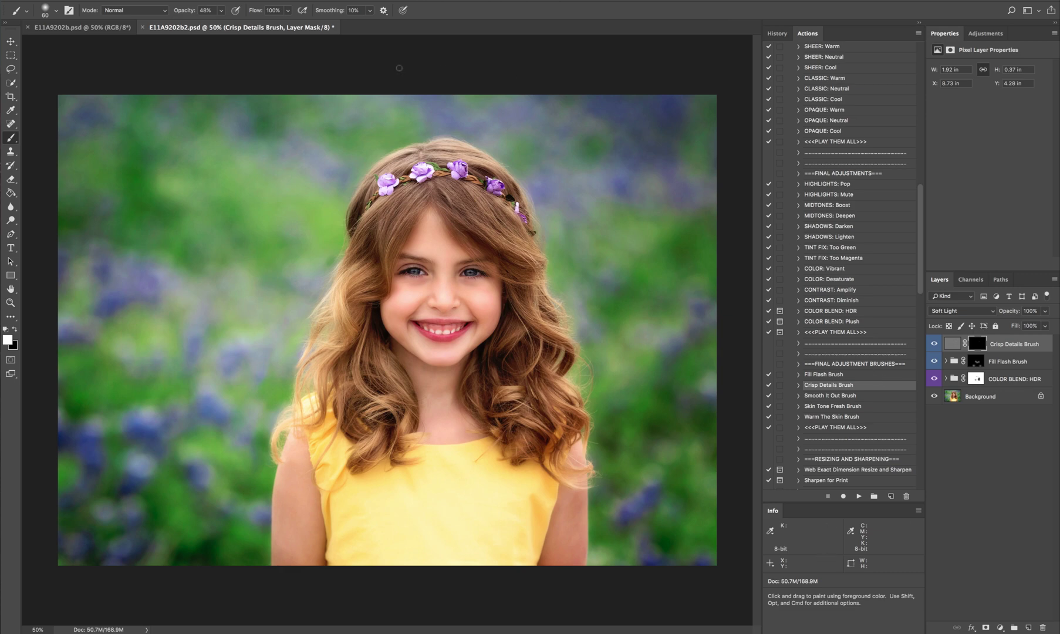
pyautogui.click(87, 30)
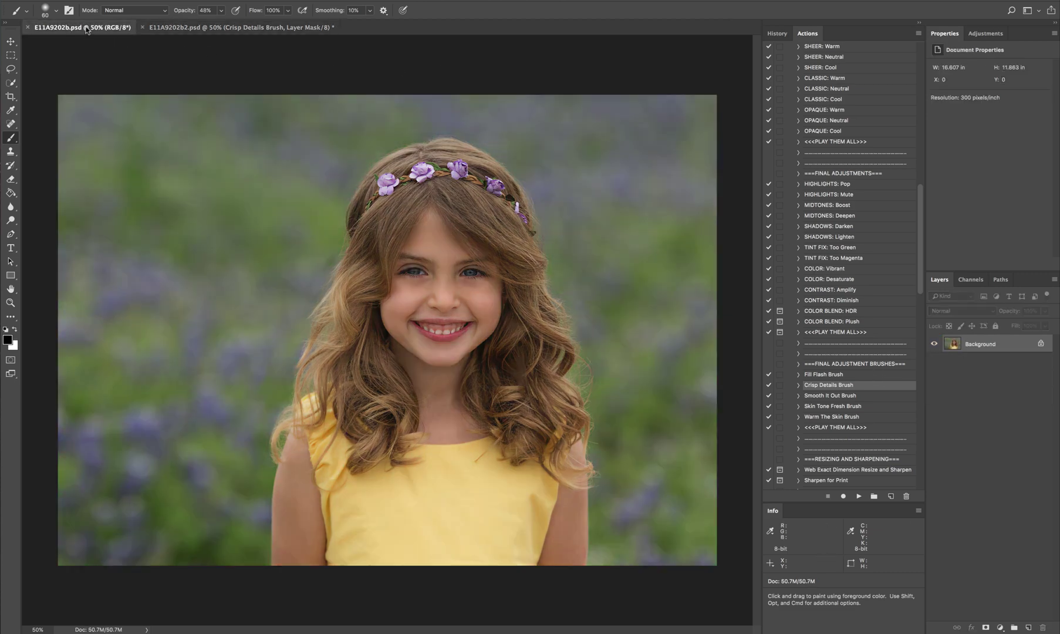
pyautogui.click(197, 28)
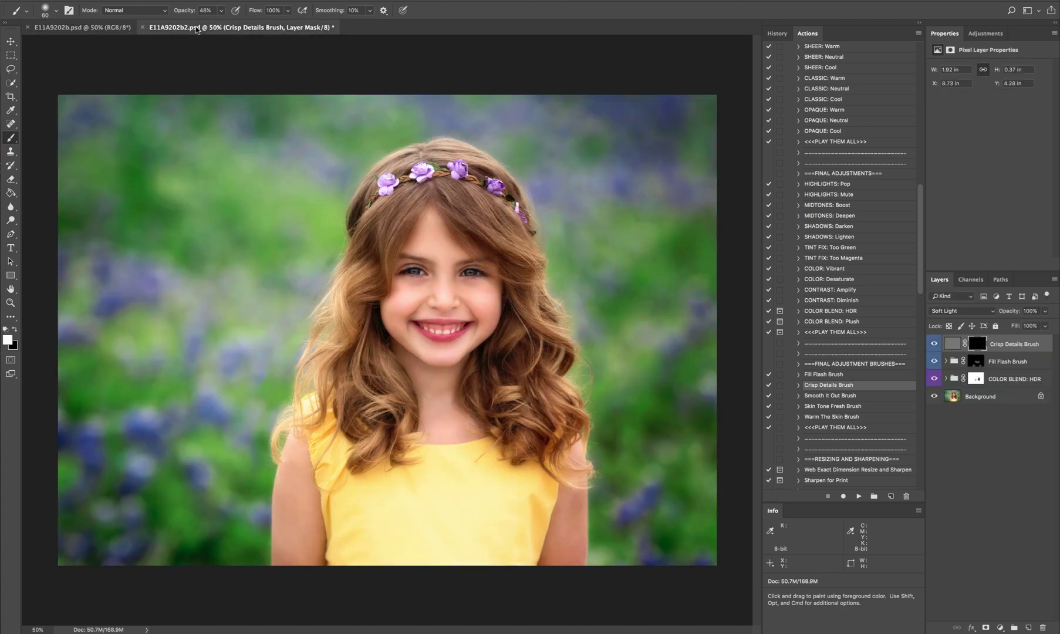
pyautogui.click(89, 30)
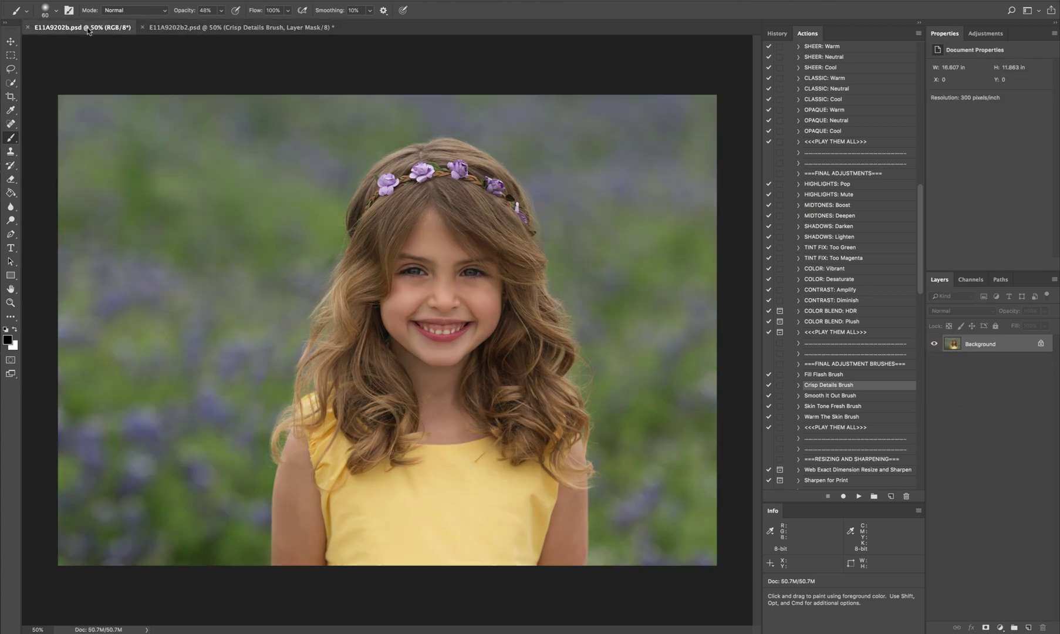
pyautogui.click(203, 29)
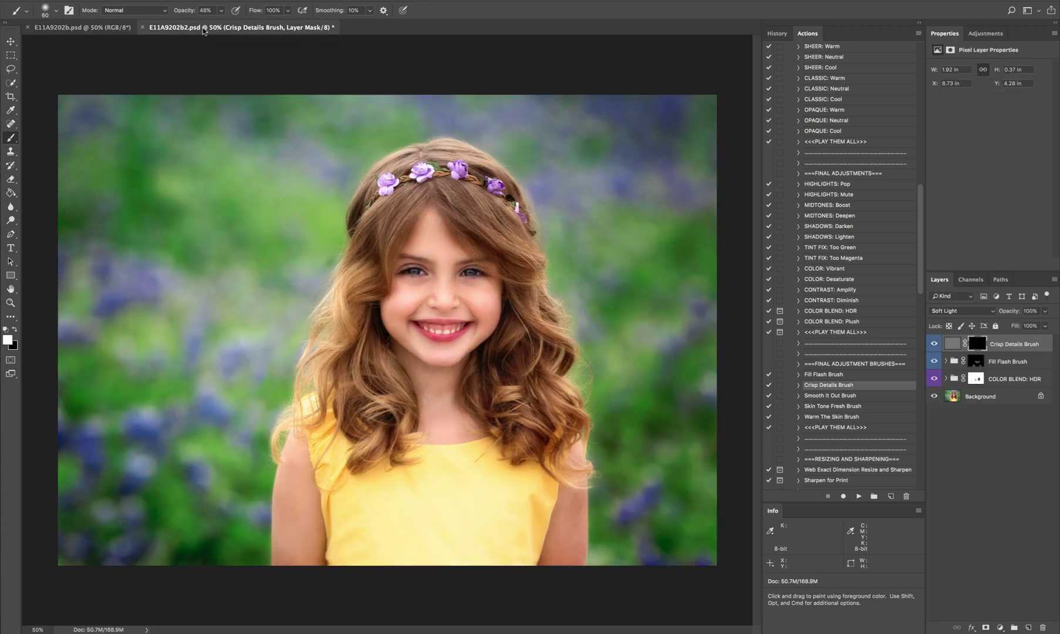